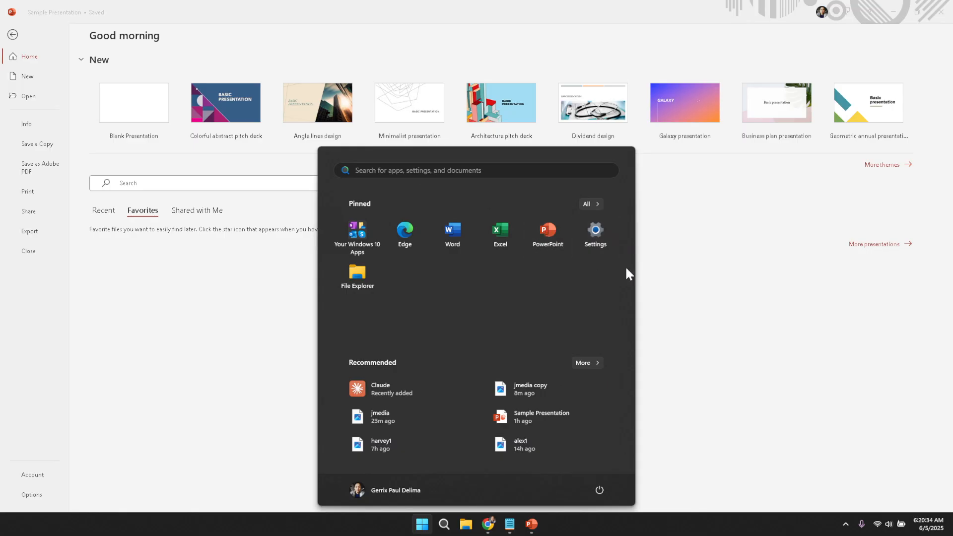
# Dismiss the Start menu, browse the recent and favorite files, and return to editing Sample Presentation.
pyautogui.click(714, 323)
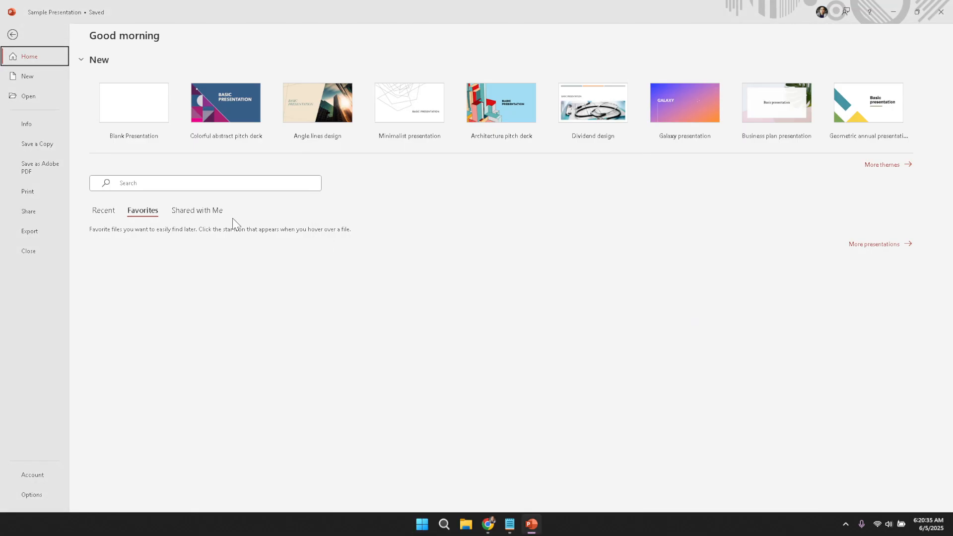
pyautogui.click(104, 212)
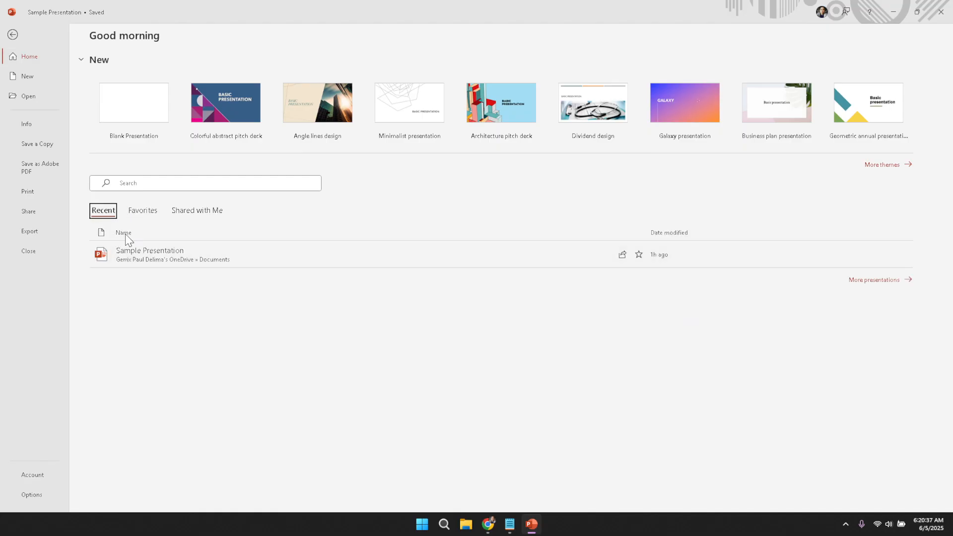
pyautogui.click(139, 213)
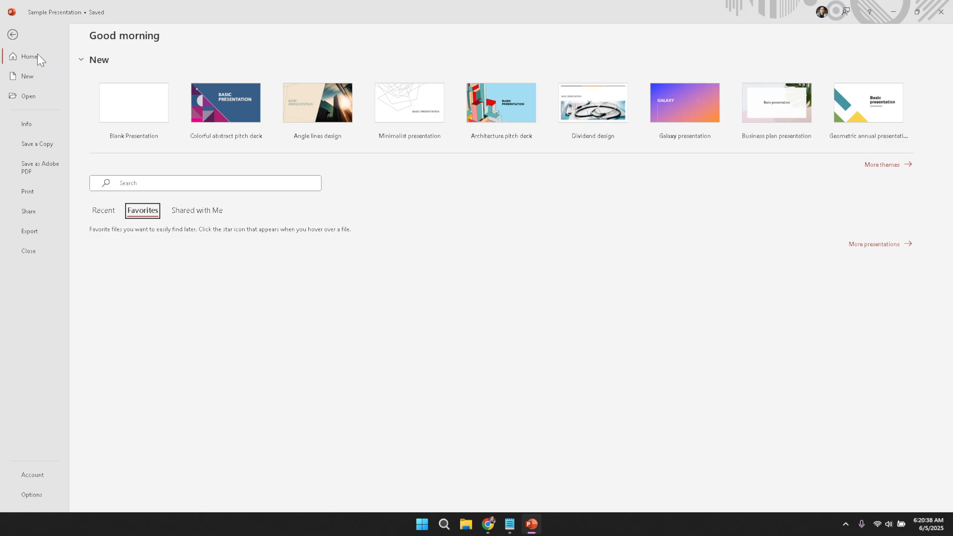
pyautogui.click(12, 34)
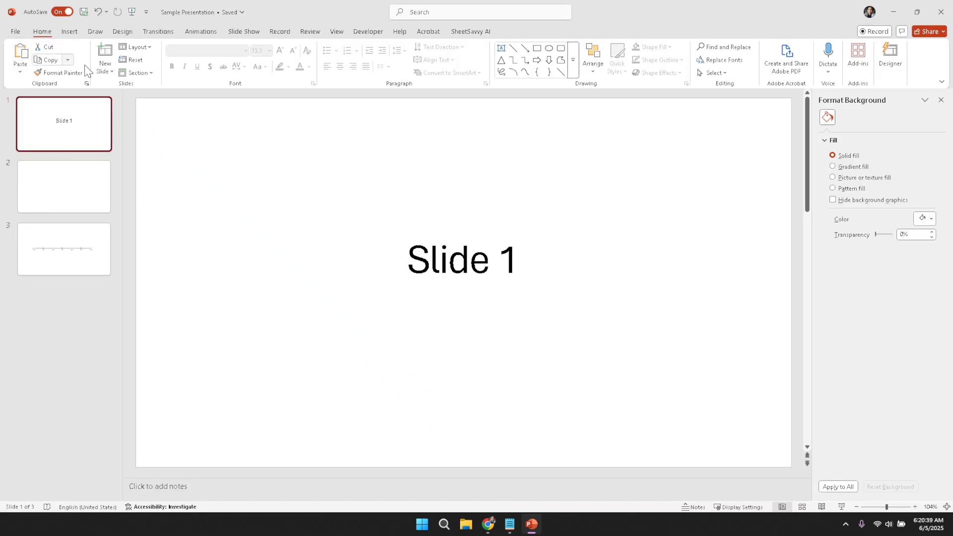
pyautogui.click(363, 305)
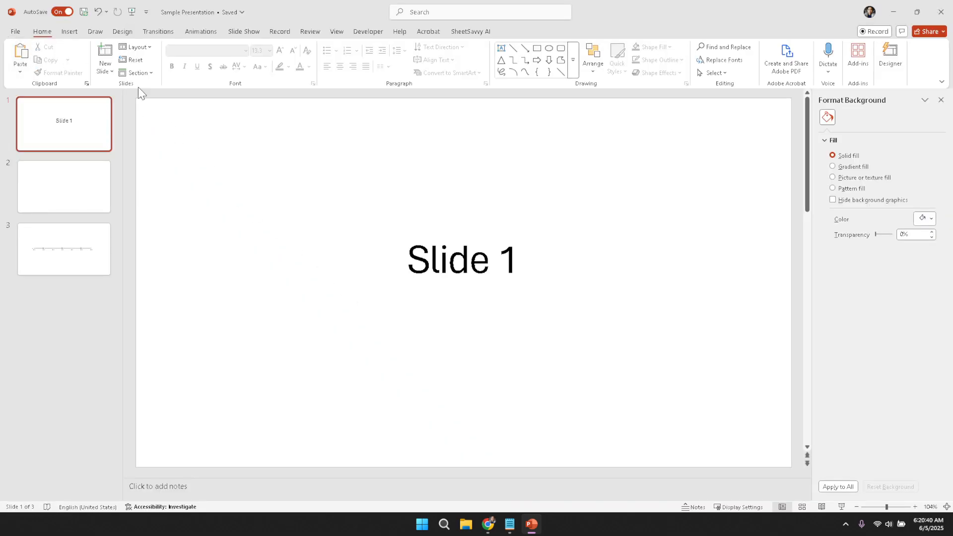
# Insert an X Y (Scatter) chart of the plain Scatter type on the blank slide 2.
pyautogui.click(47, 191)
pyautogui.click(67, 33)
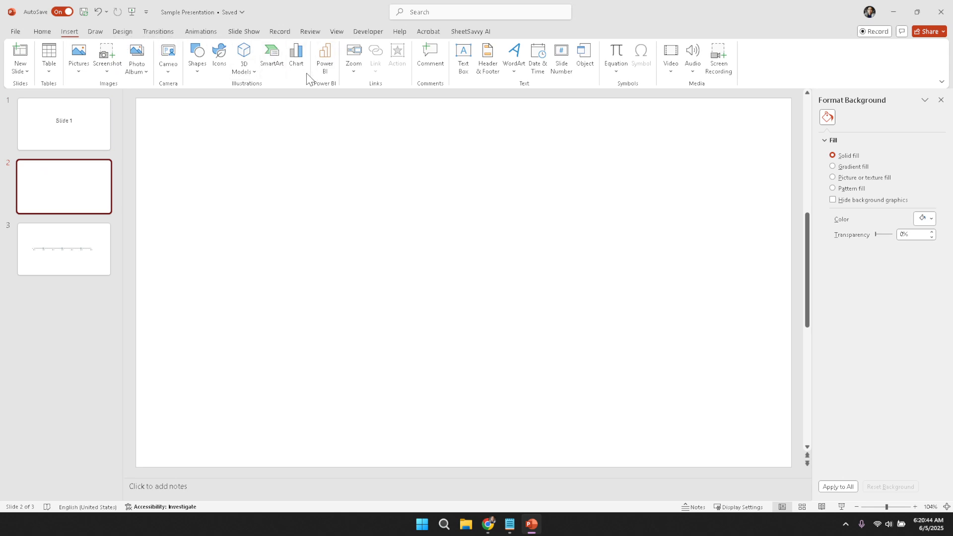
pyautogui.click(296, 64)
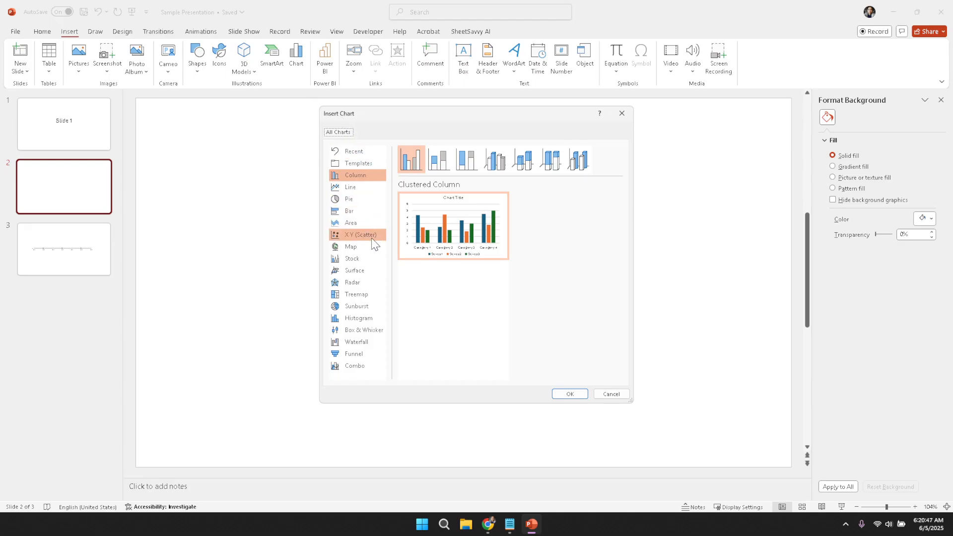
pyautogui.click(359, 236)
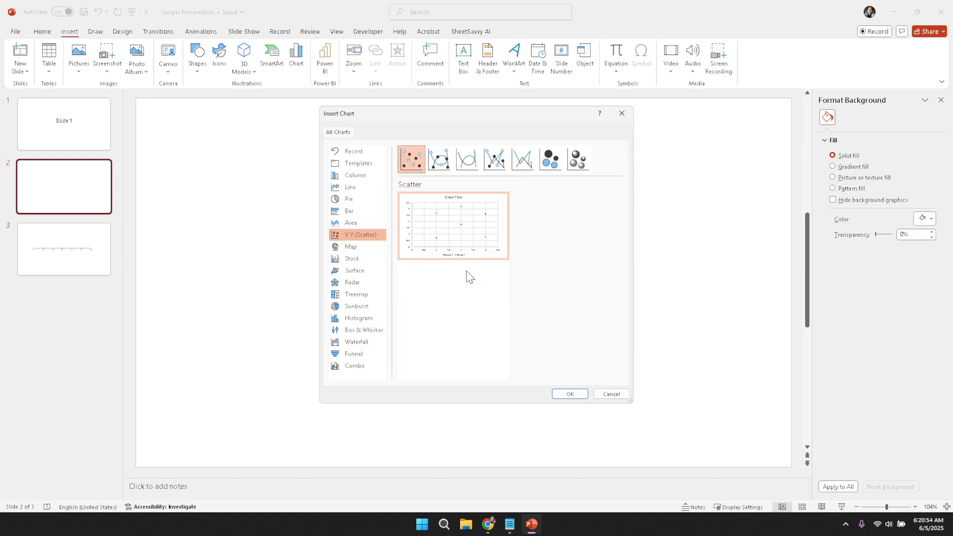
pyautogui.click(570, 394)
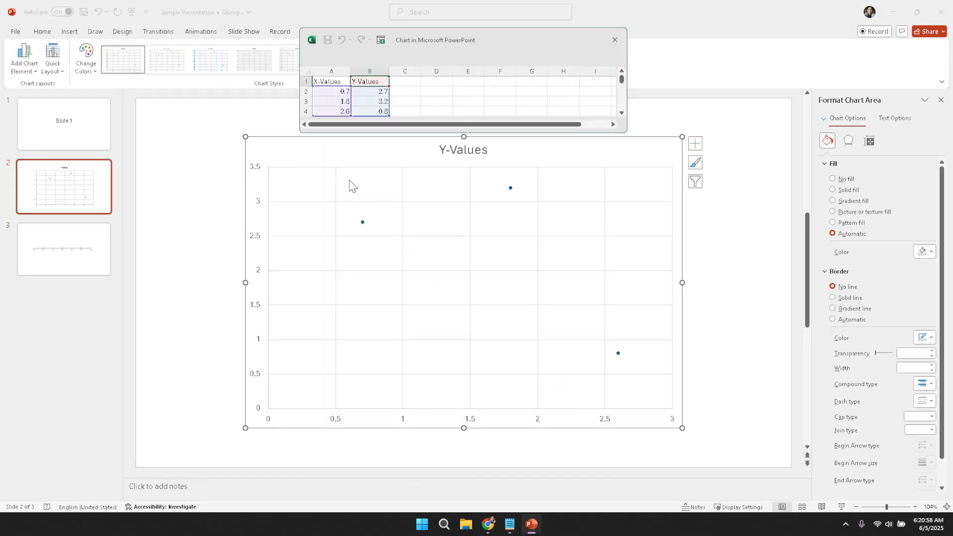
# Replace the three X-Values in the chart data with 1995, 1996 and 1997.
pyautogui.click(335, 96)
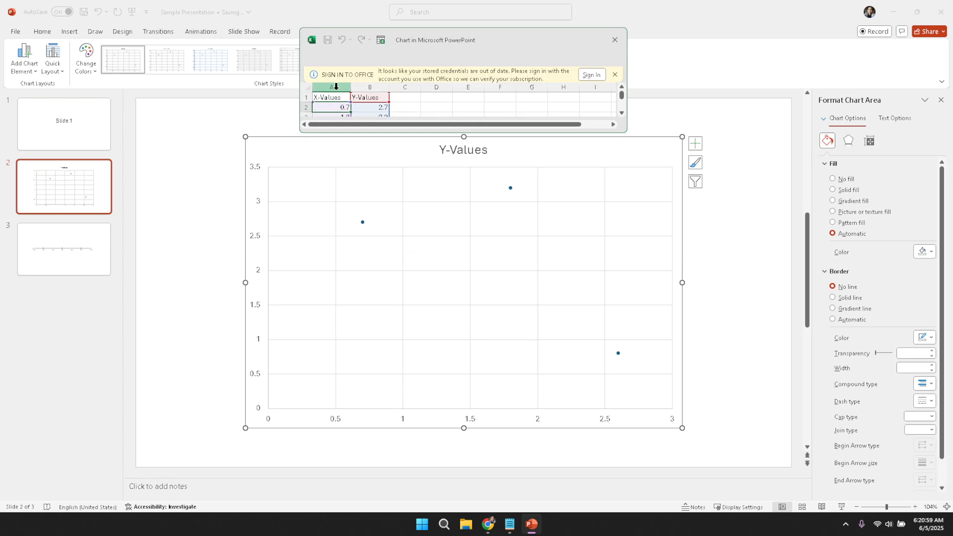
pyautogui.write('1995')
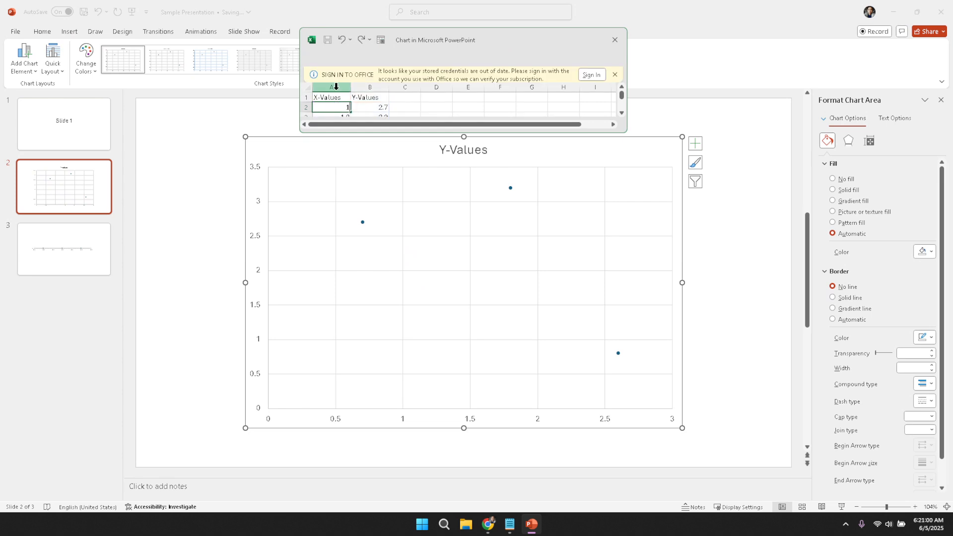
pyautogui.click(345, 114)
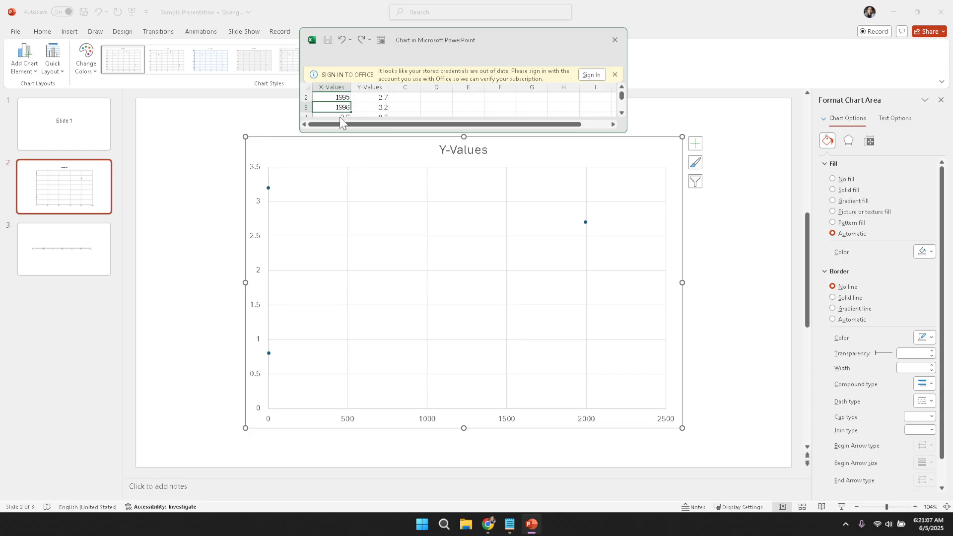
pyautogui.click(345, 115)
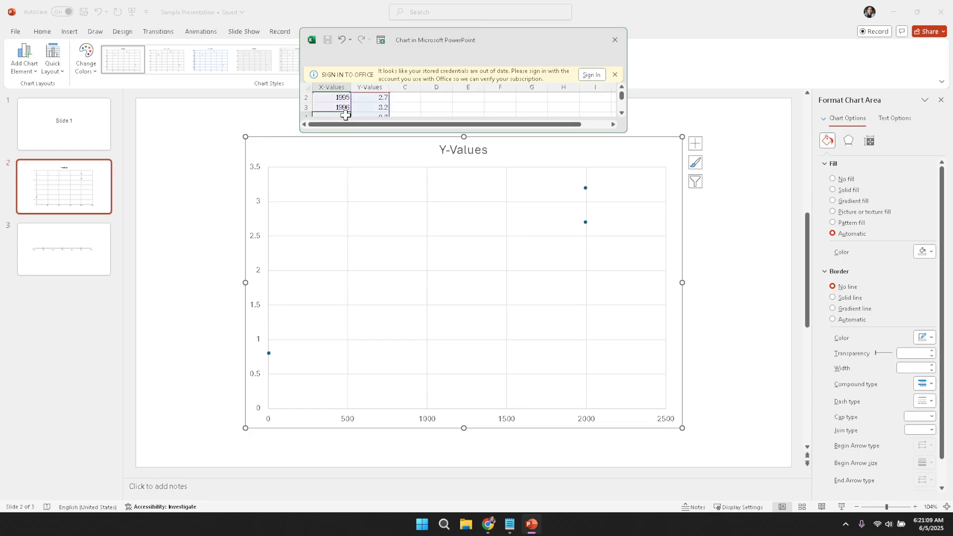
pyautogui.write('14')
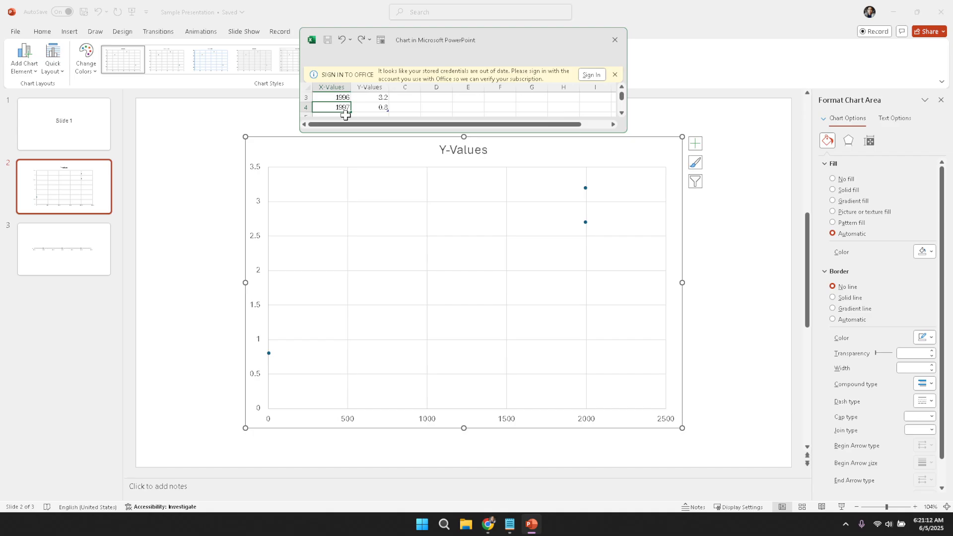
# Set all three Y-Values in the chart data to 0 and close the data sheet.
pyautogui.press('Tab')
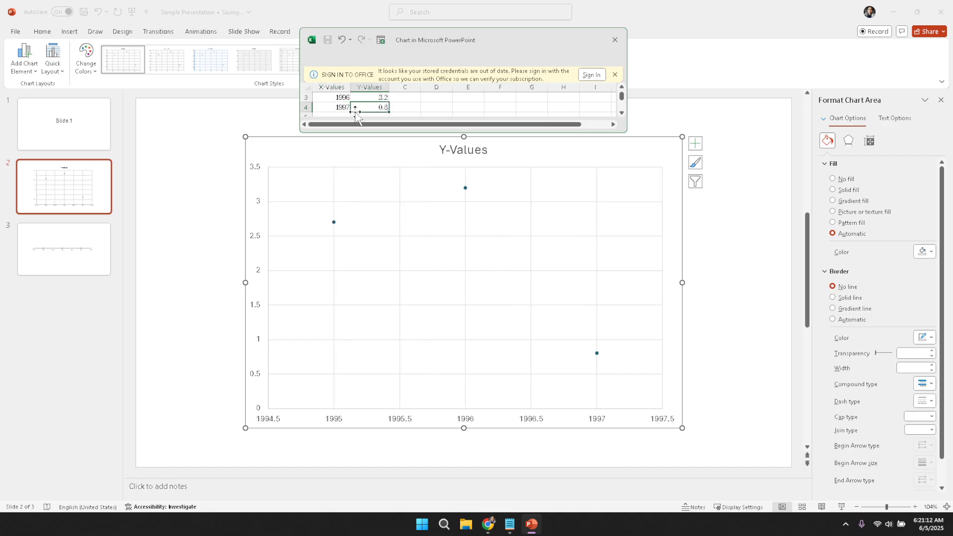
pyautogui.write('2')
pyautogui.click(382, 100)
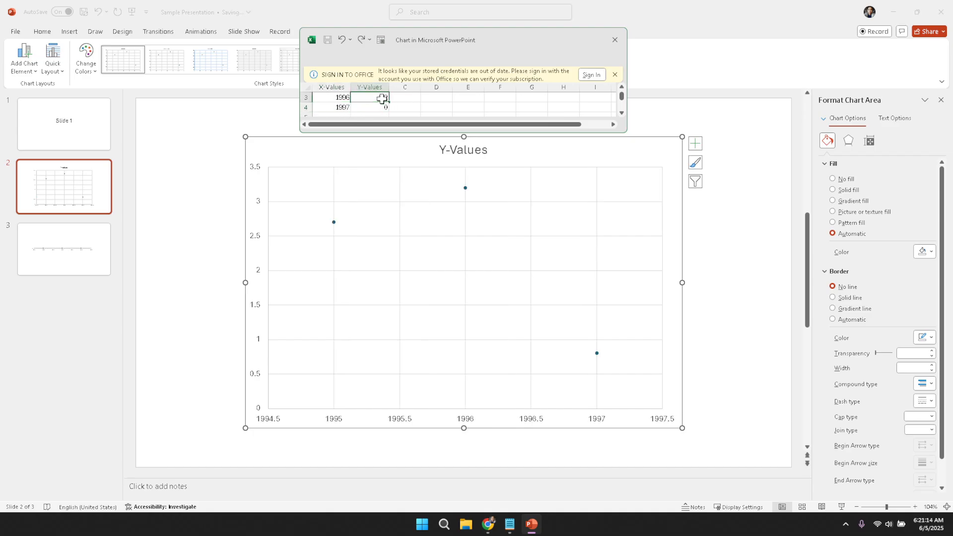
pyautogui.write('0')
pyautogui.scroll(1, 401, 100)
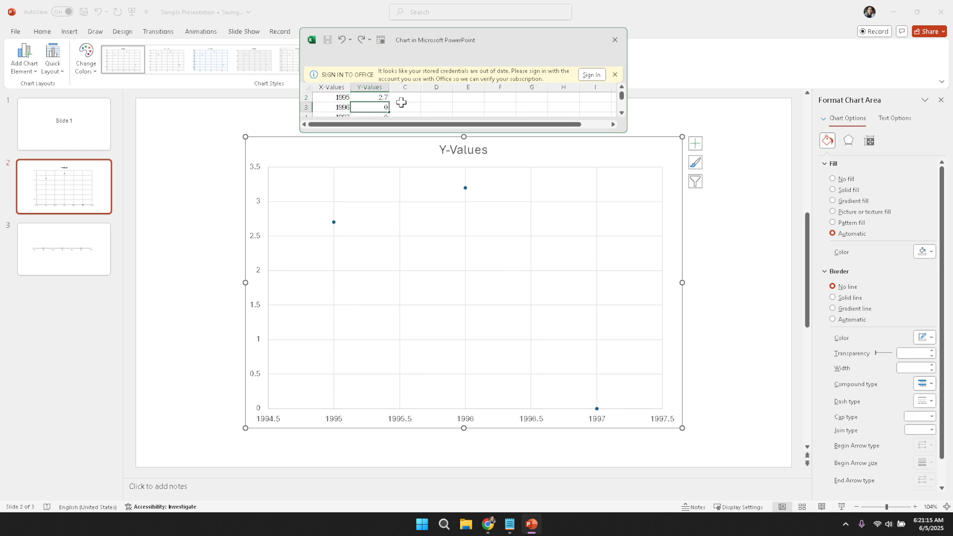
pyautogui.click(378, 98)
pyautogui.write('0')
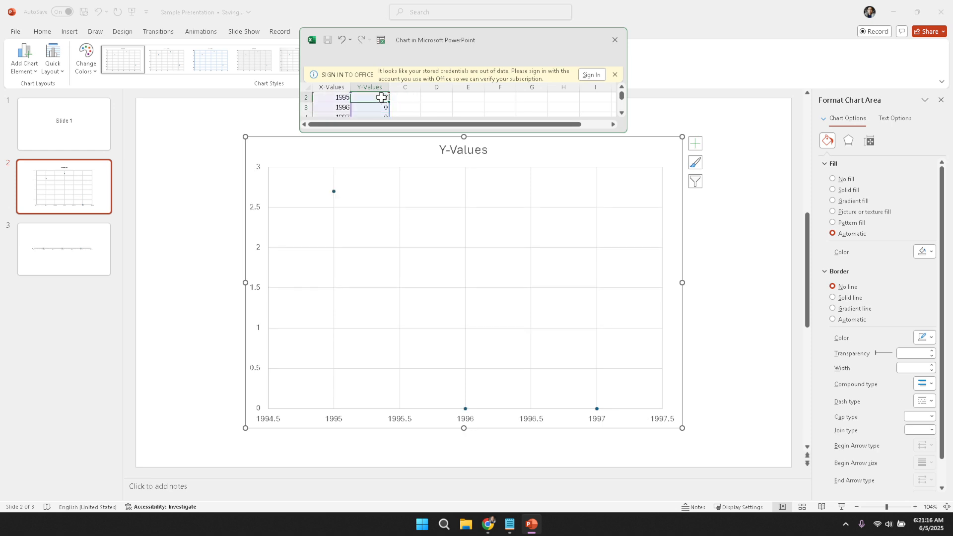
pyautogui.click(614, 49)
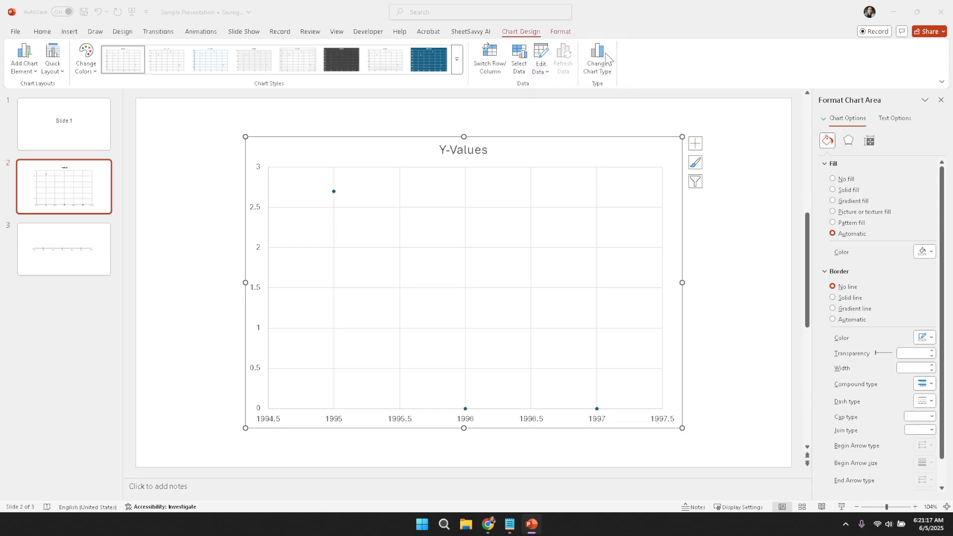
# Delete the chart title and flatten the chart into a thin horizontal strip across the middle of the slide.
pyautogui.click(475, 151)
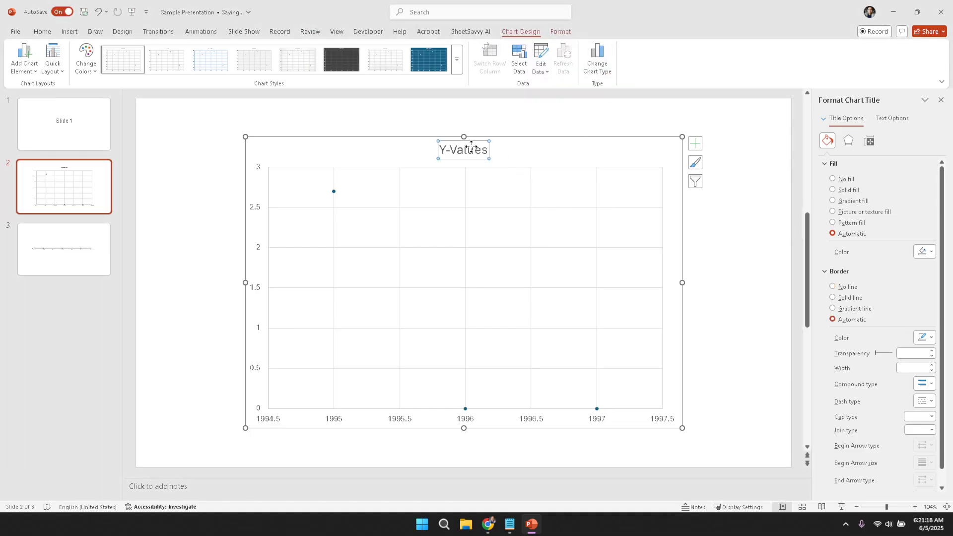
pyautogui.press('Delete')
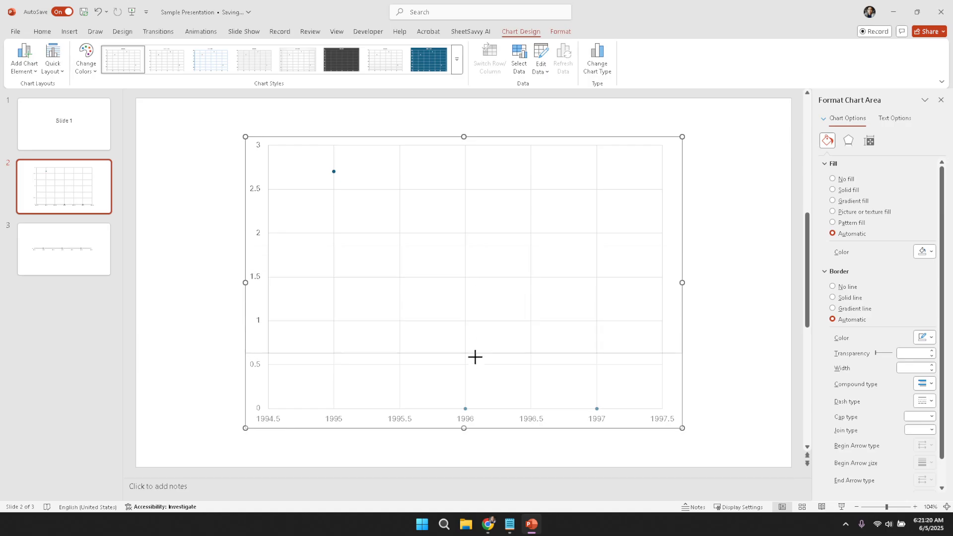
pyautogui.moveTo(480, 388); pyautogui.dragTo(453, 268)
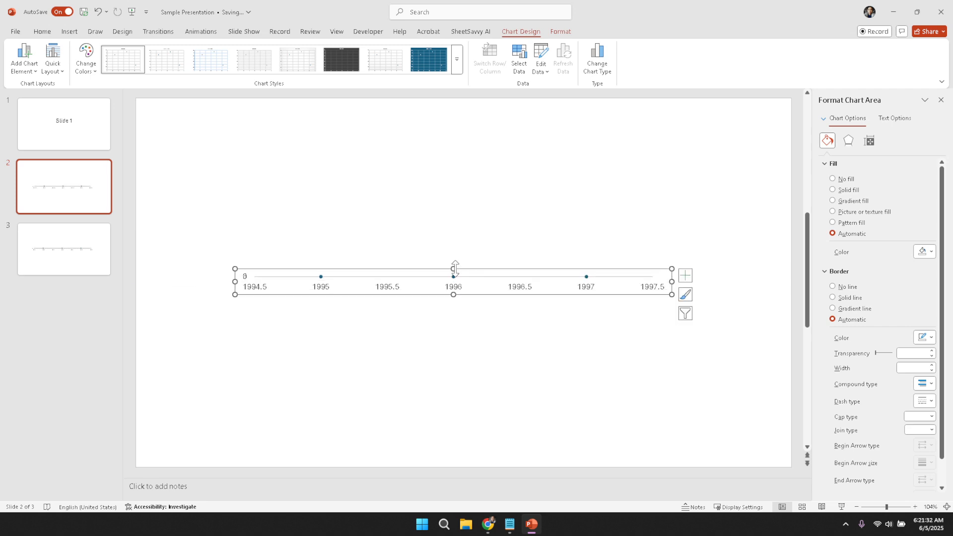
pyautogui.click(509, 229)
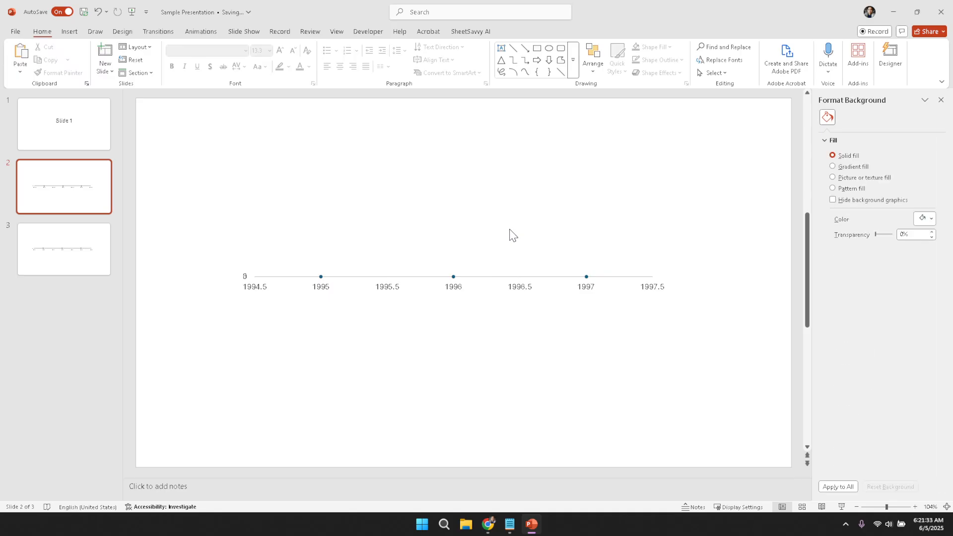
# Format the horizontal axis labels as Number with 0 decimal places and no thousands separator.
pyautogui.click(482, 274)
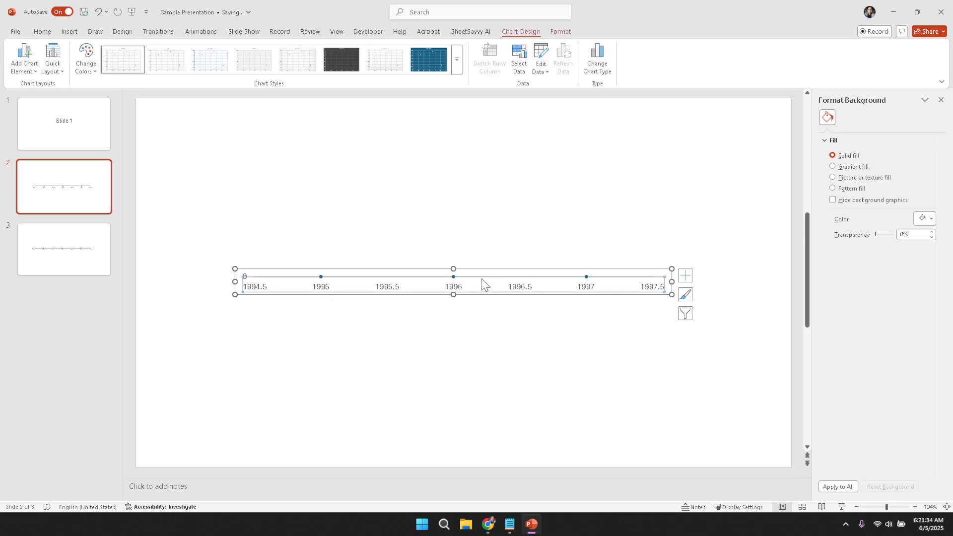
pyautogui.click(484, 275)
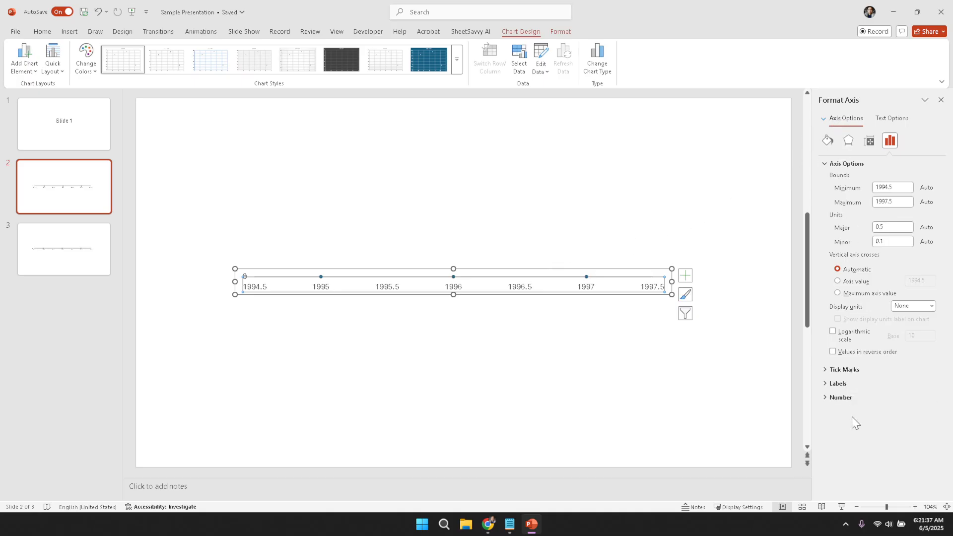
pyautogui.click(838, 398)
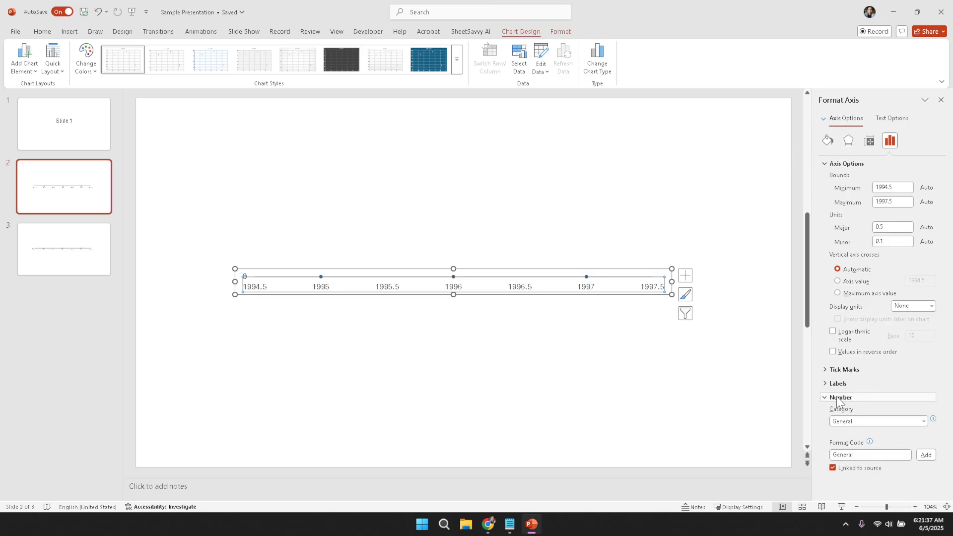
pyautogui.click(884, 422)
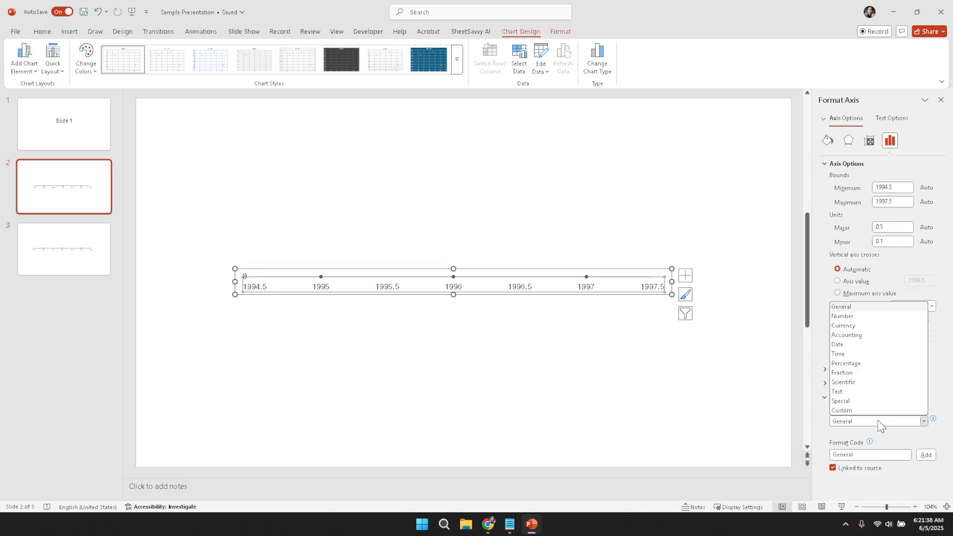
pyautogui.click(842, 316)
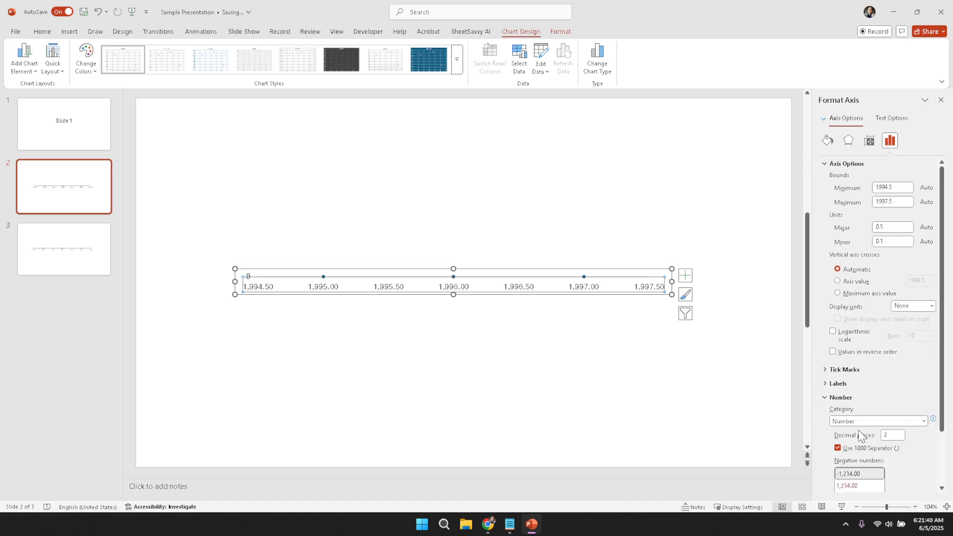
pyautogui.click(838, 448)
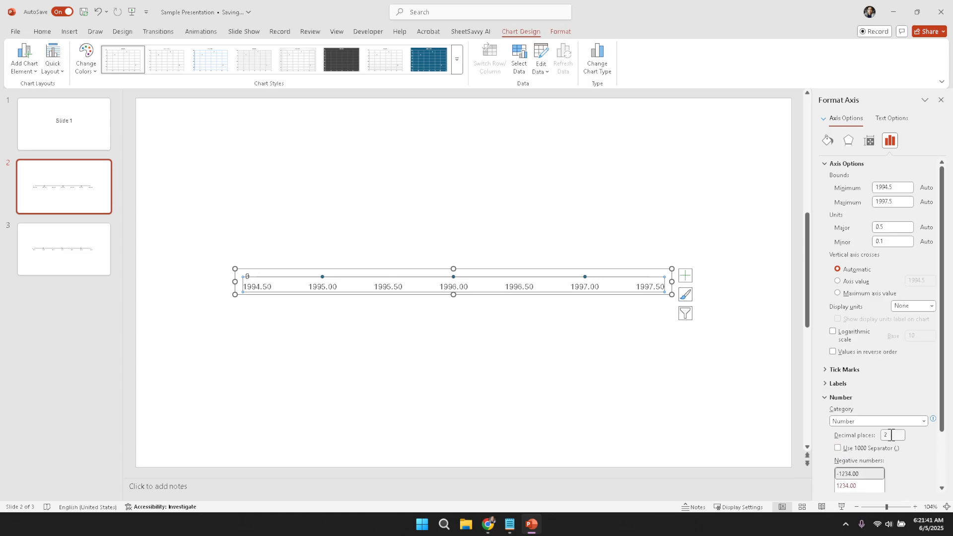
pyautogui.doubleClick(891, 436)
pyautogui.write('0')
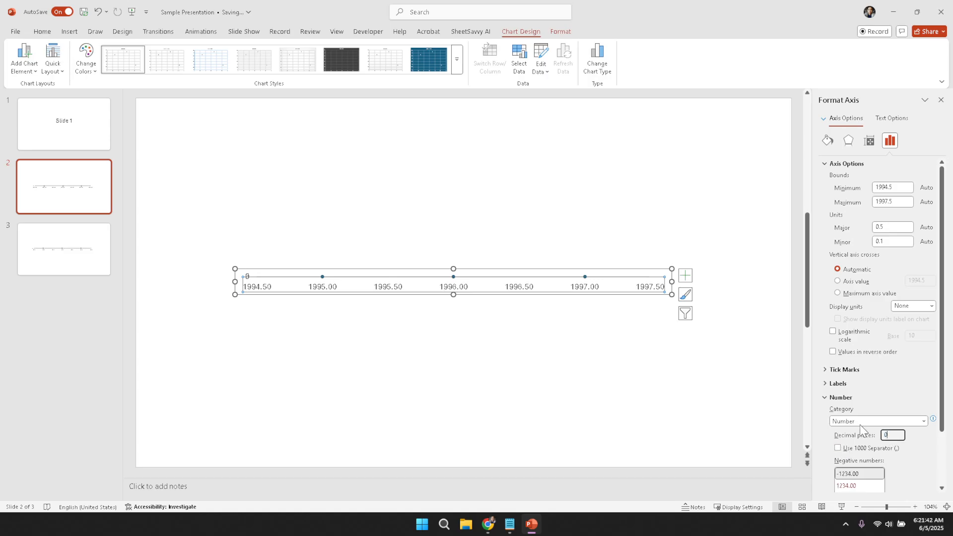
# Set both the major and minor tick marks of the horizontal axis to Cross.
pyautogui.click(828, 371)
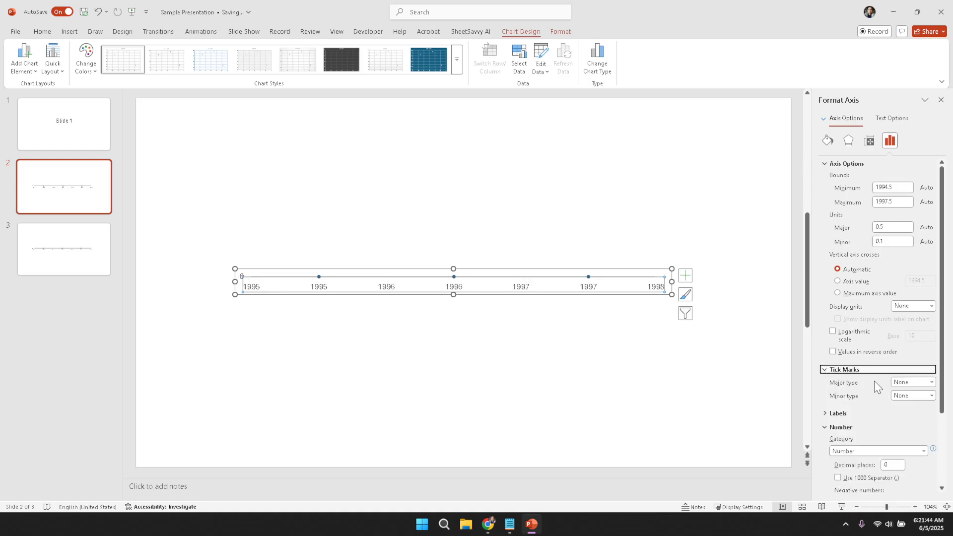
pyautogui.click(902, 383)
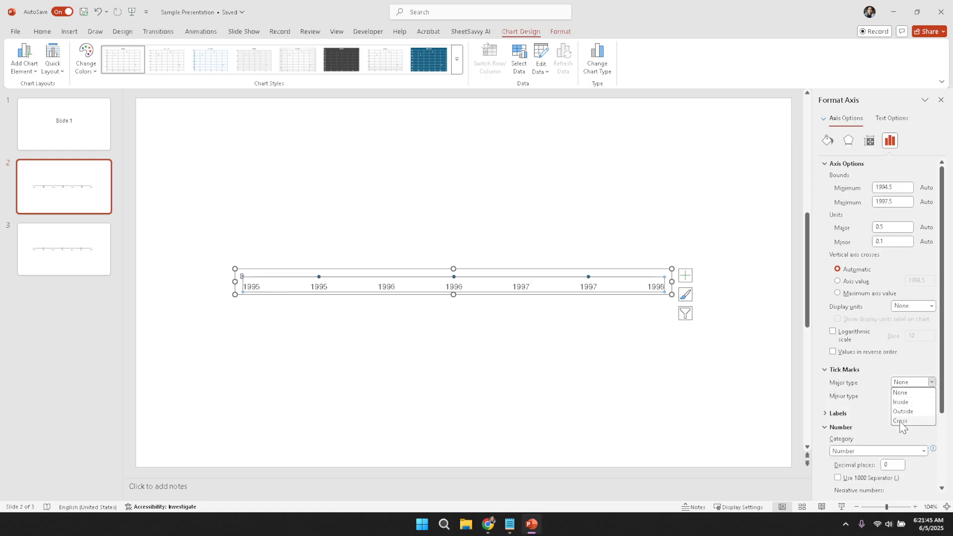
pyautogui.click(901, 422)
pyautogui.click(905, 397)
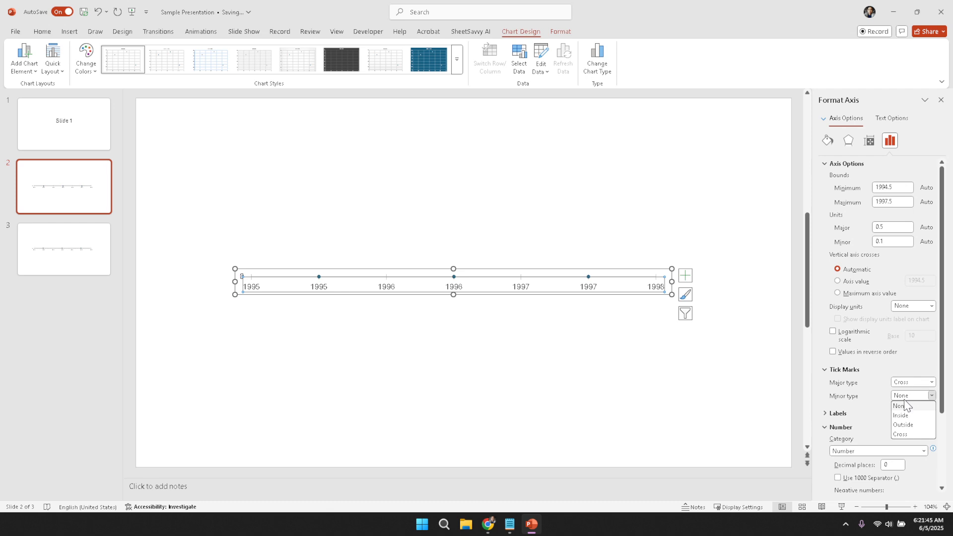
pyautogui.click(901, 435)
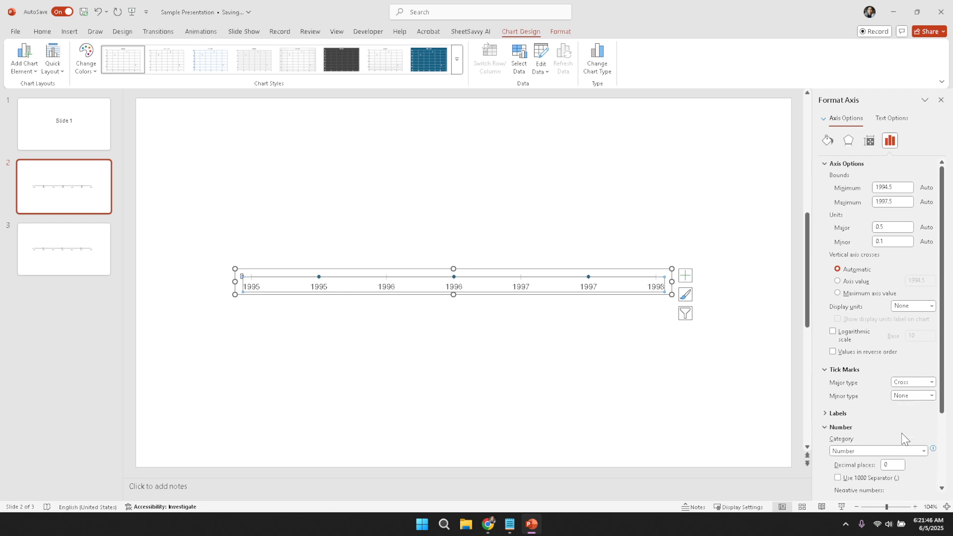
# Change the "Y-Values" series markers to the Built-in type and increase their size.
pyautogui.click(848, 120)
pyautogui.click(824, 120)
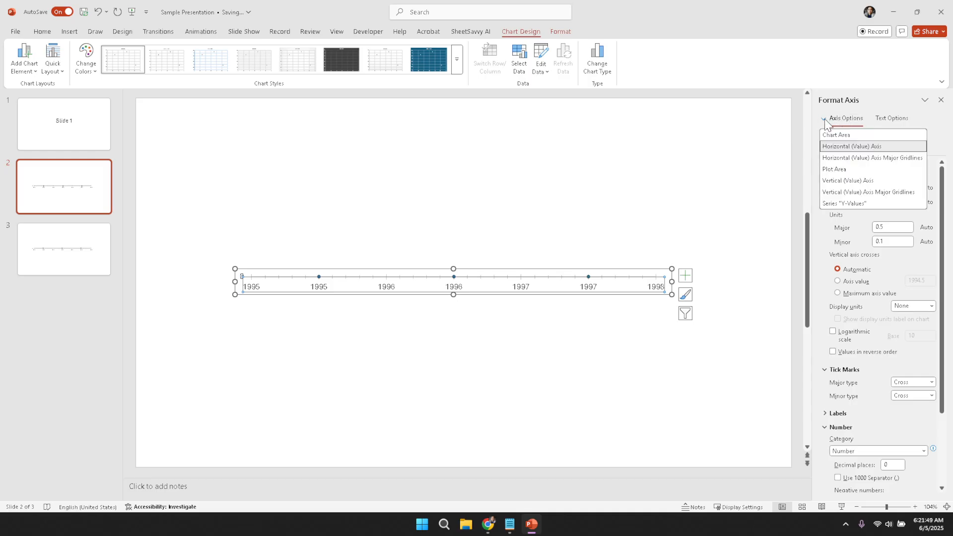
pyautogui.click(835, 202)
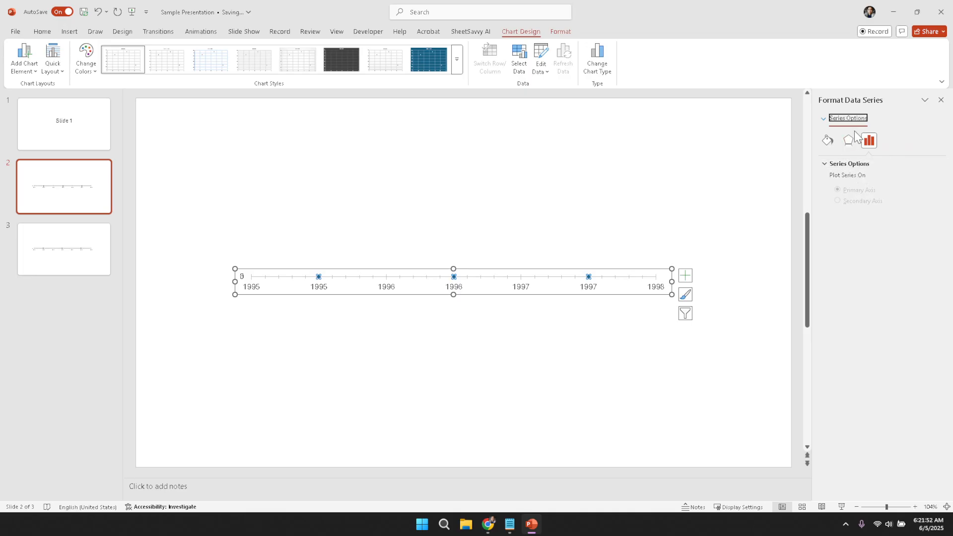
pyautogui.click(829, 142)
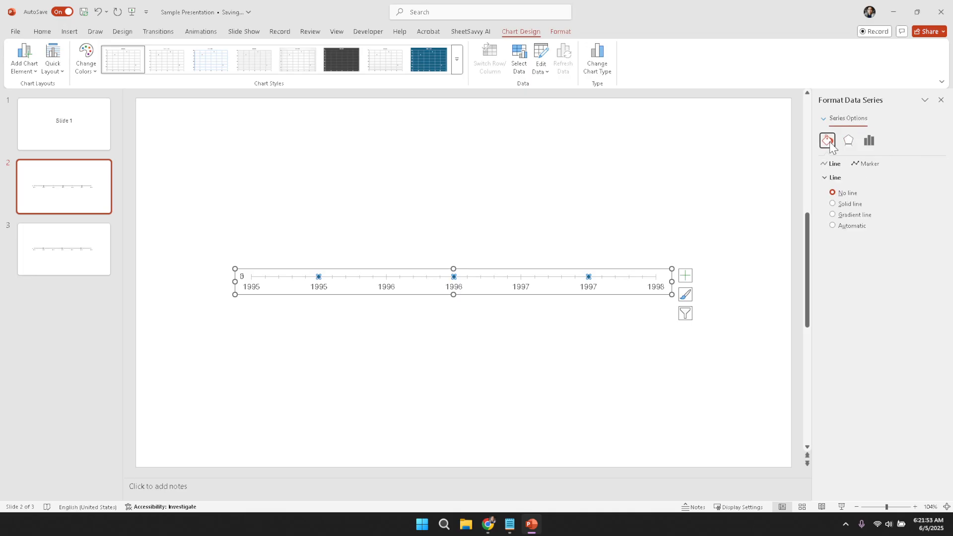
pyautogui.click(862, 164)
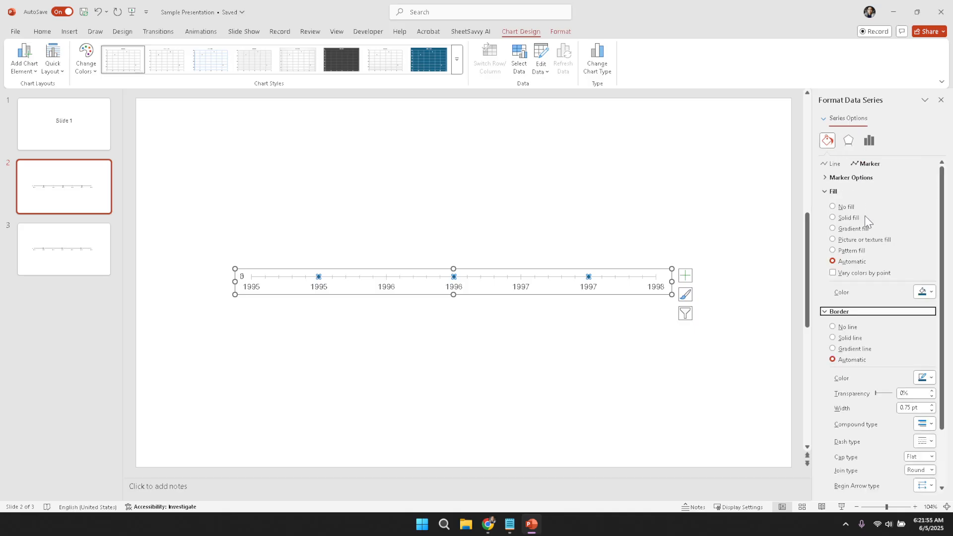
pyautogui.scroll(-2, 864, 258)
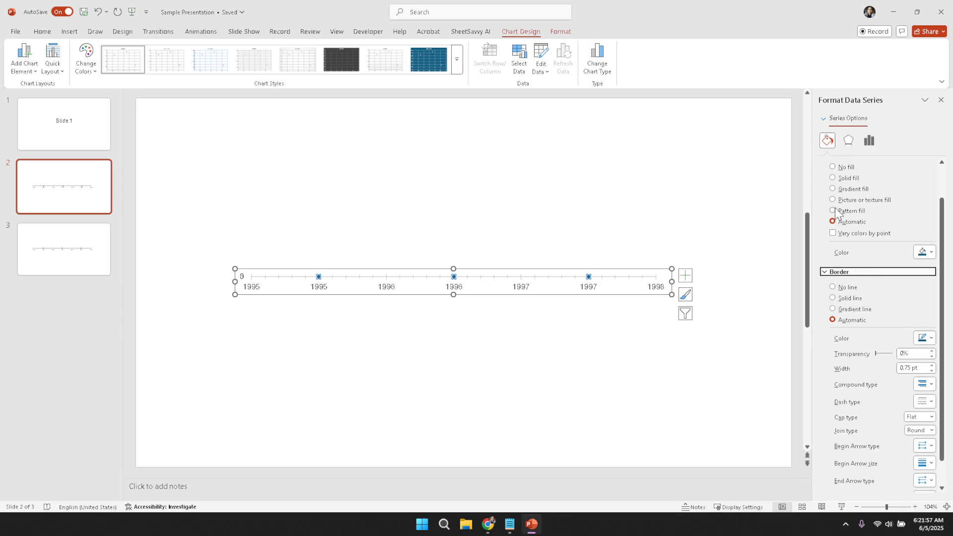
pyautogui.scroll(2, 846, 211)
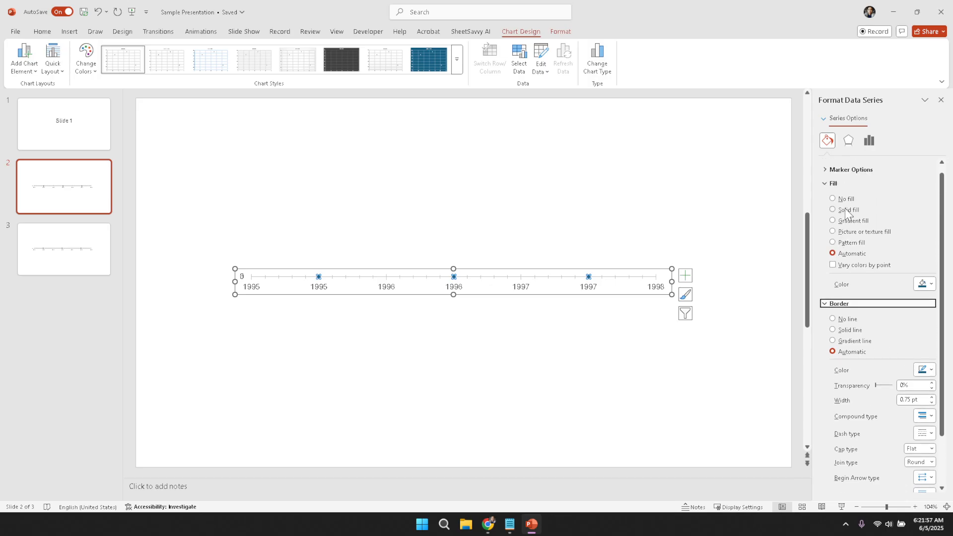
pyautogui.click(825, 184)
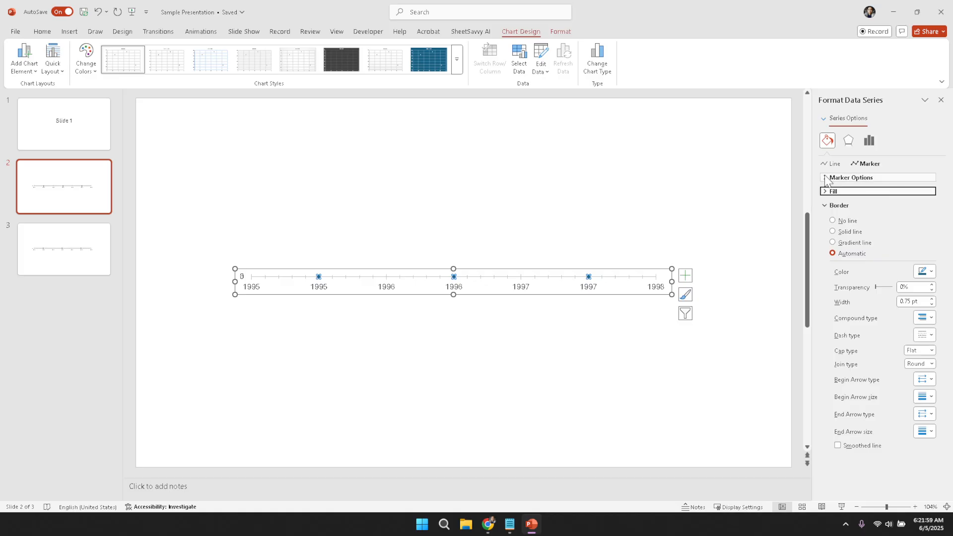
pyautogui.click(826, 179)
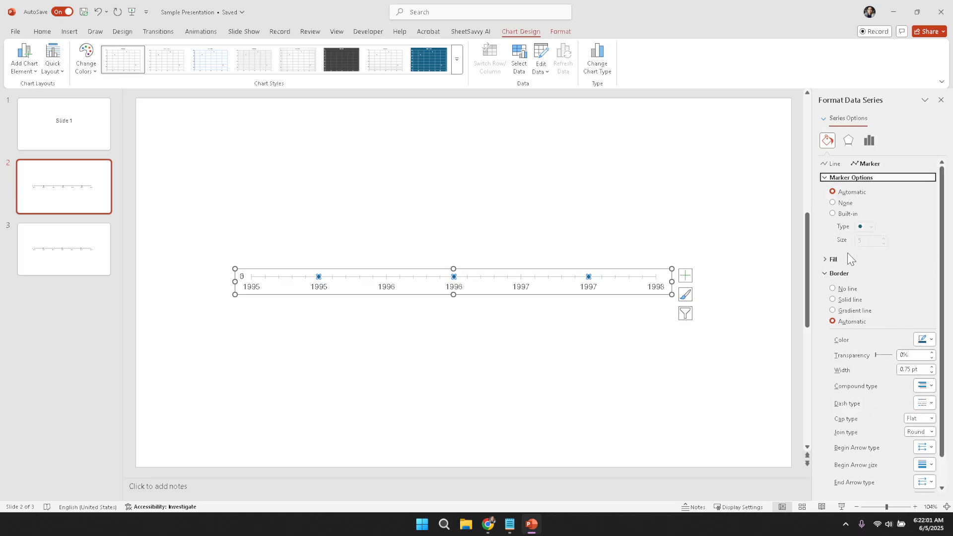
pyautogui.click(834, 214)
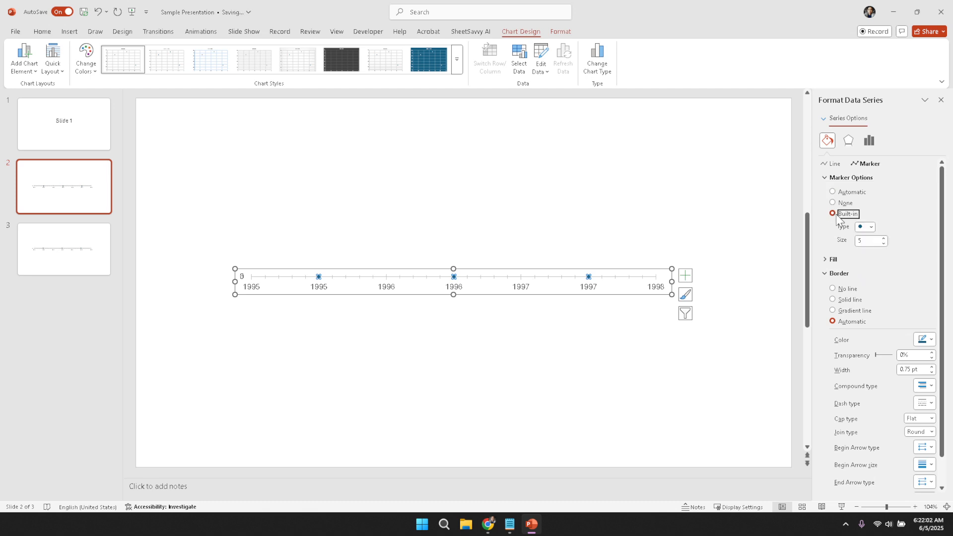
pyautogui.click(884, 238)
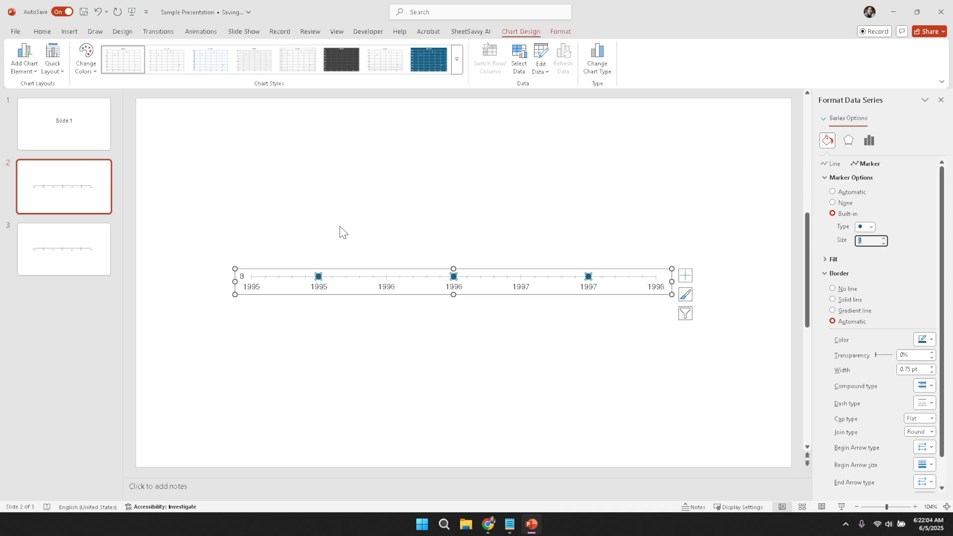
pyautogui.click(325, 219)
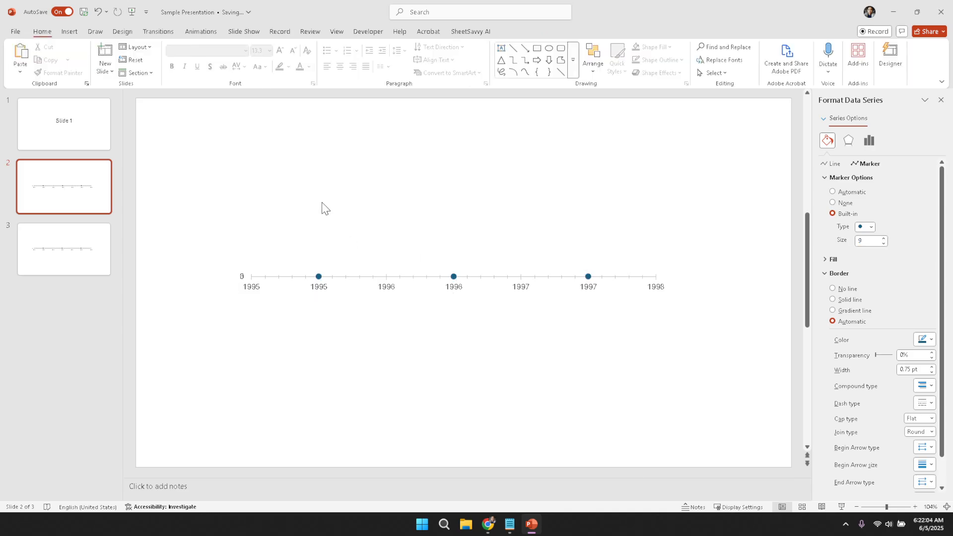
# Insert a text box above the first timeline marker reading "1995" with "This a sample" on the line below.
pyautogui.click(70, 32)
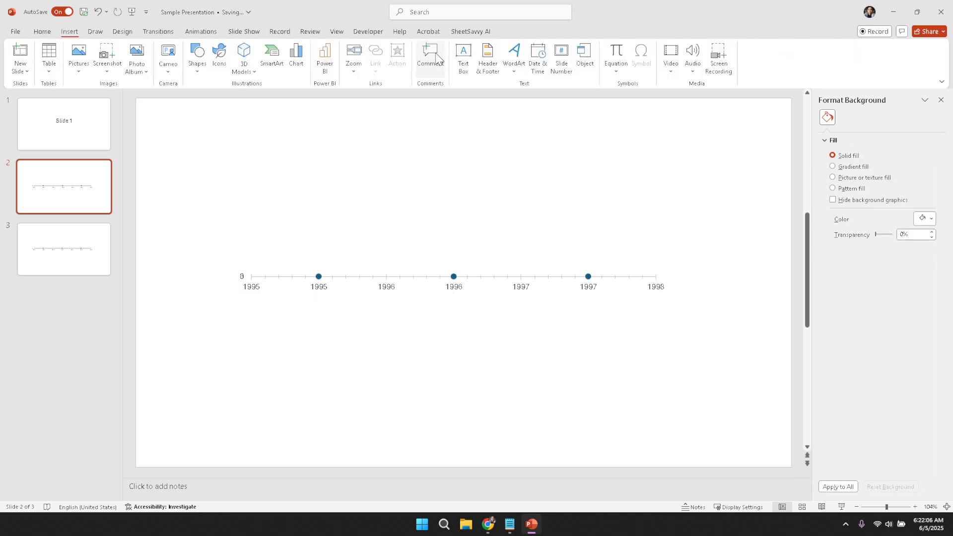
pyautogui.click(463, 59)
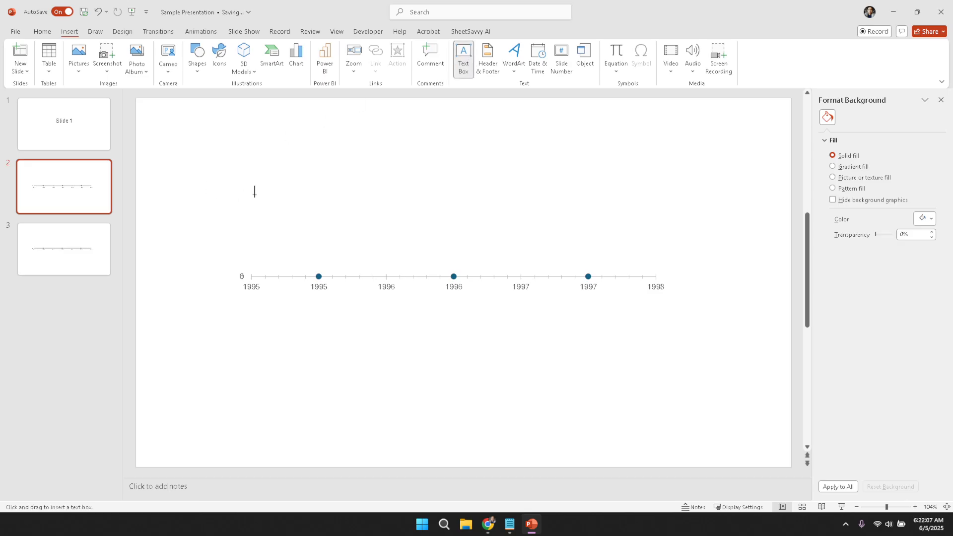
pyautogui.moveTo(277, 174); pyautogui.dragTo(360, 248)
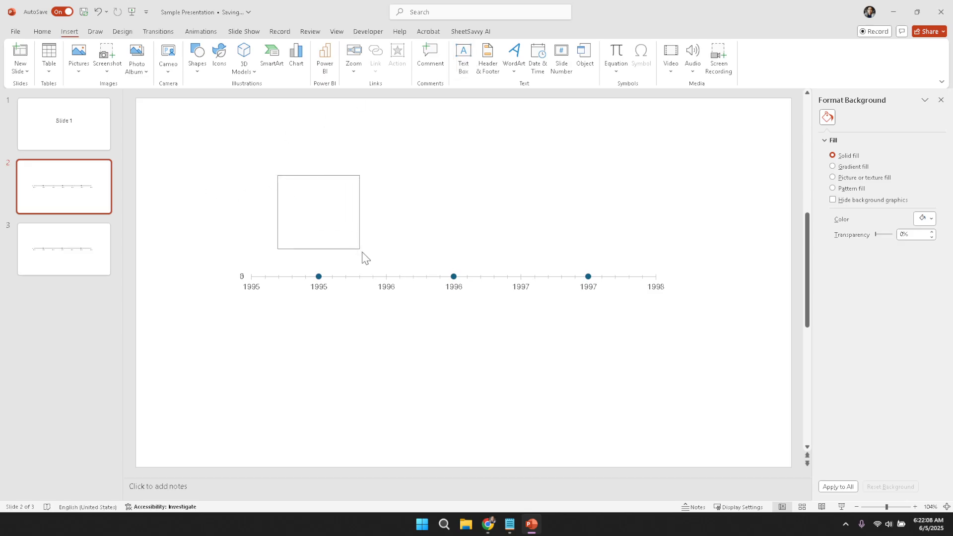
pyautogui.click(320, 199)
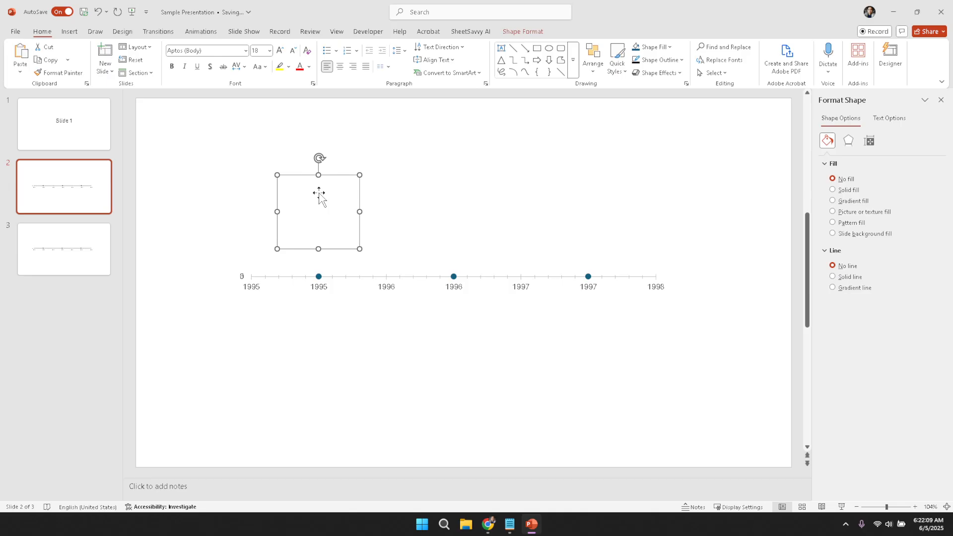
pyautogui.write('1995')
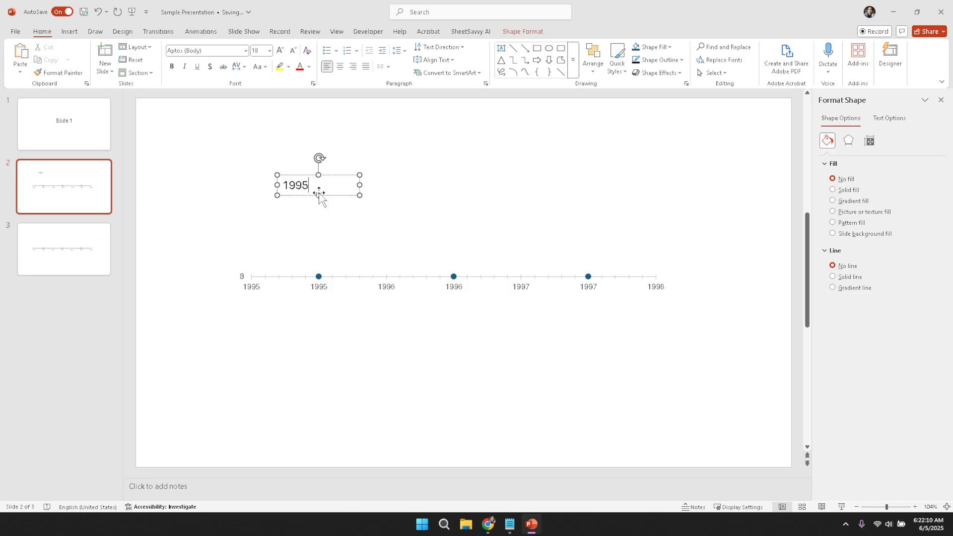
pyautogui.moveTo(318, 195); pyautogui.dragTo(319, 210)
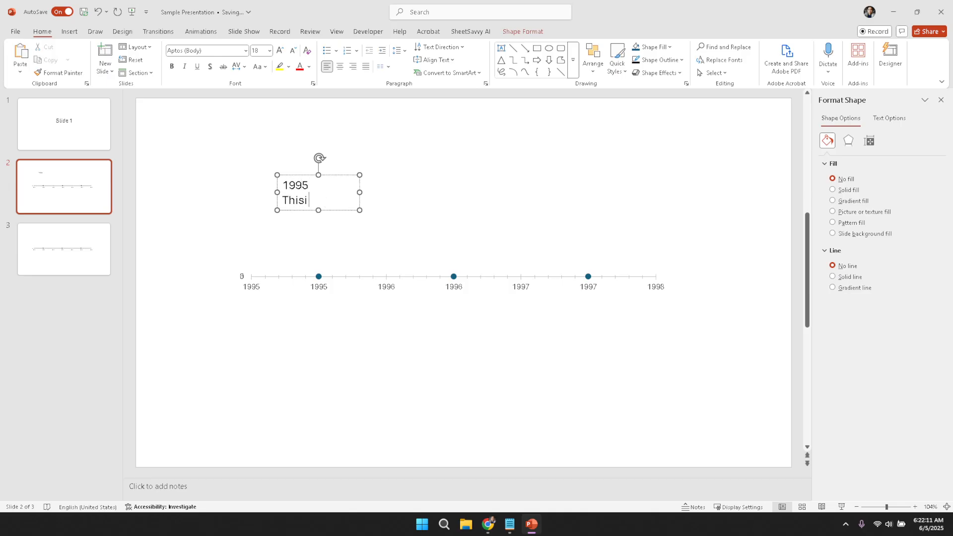
pyautogui.write('s')
pyautogui.press('BackSpace')
pyautogui.write('le')
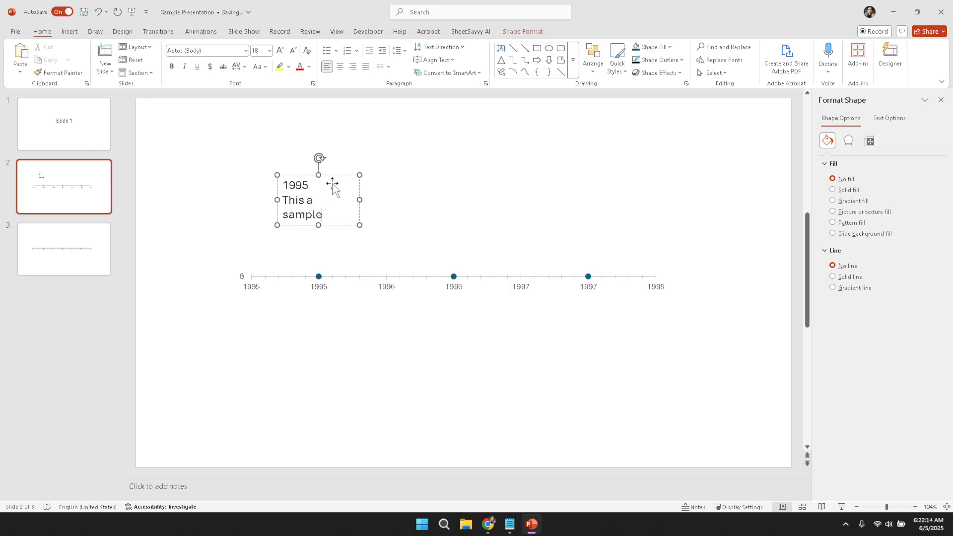
# Give the 1995 text box a black outline.
pyautogui.press('Escape')
pyautogui.click(529, 28)
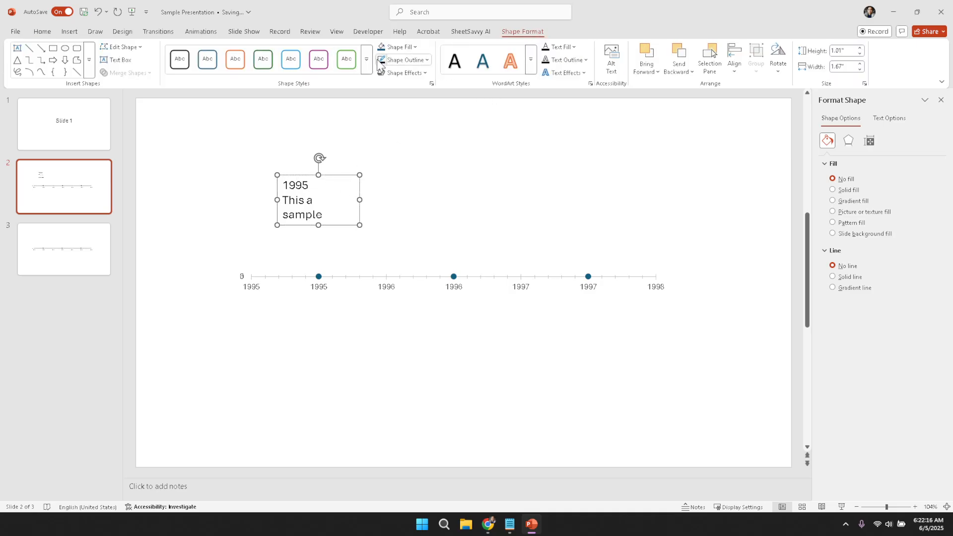
pyautogui.click(402, 60)
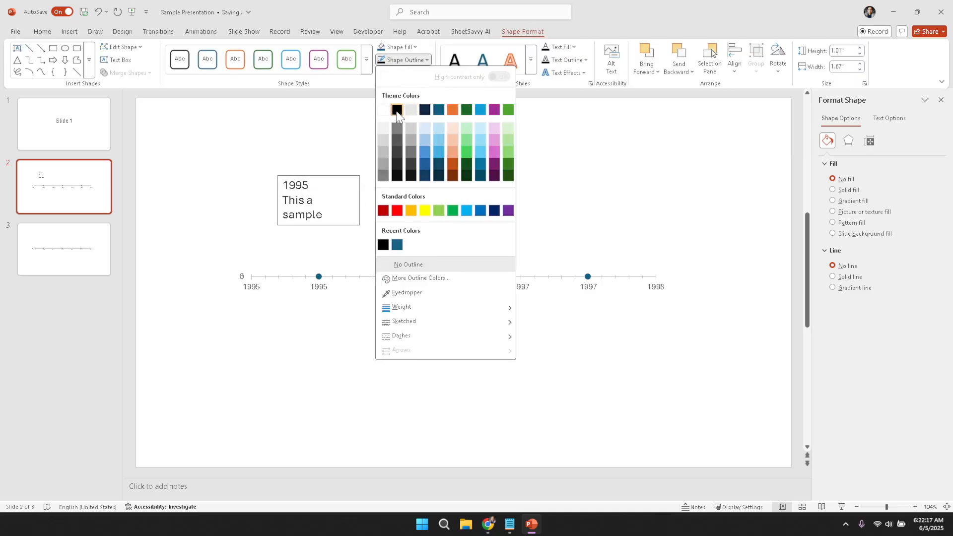